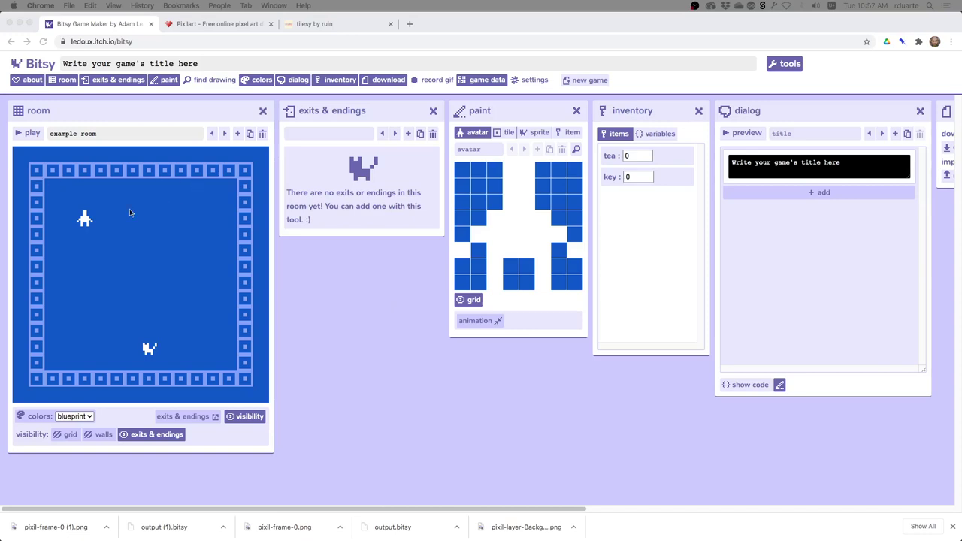
Show the 'block' tile instead of the avatar sprite in Bitsy's paint editor.
{"action": "left_click", "coordinate": [504, 135]}
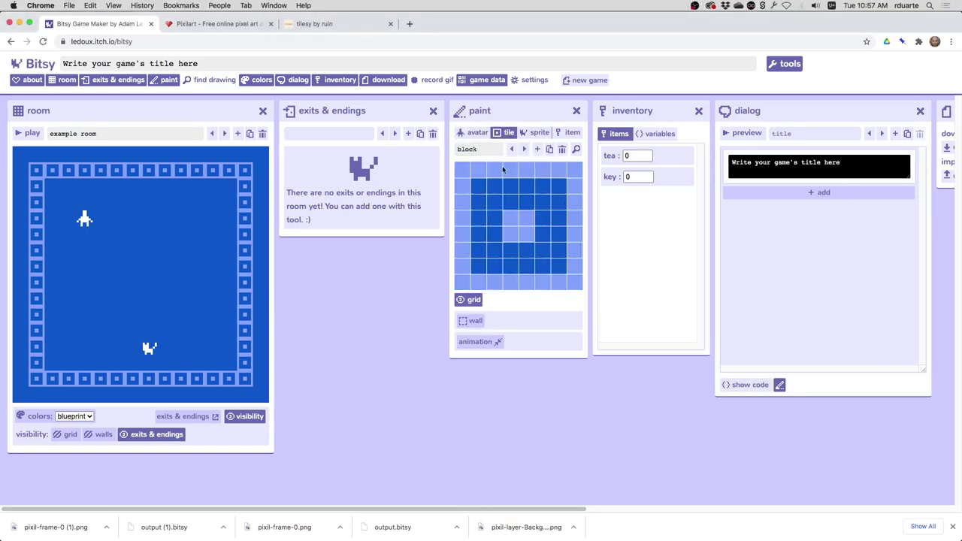
Paint one more cell blue on the 24x24 Pixilart tile sheet.
{"action": "left_click", "coordinate": [216, 24]}
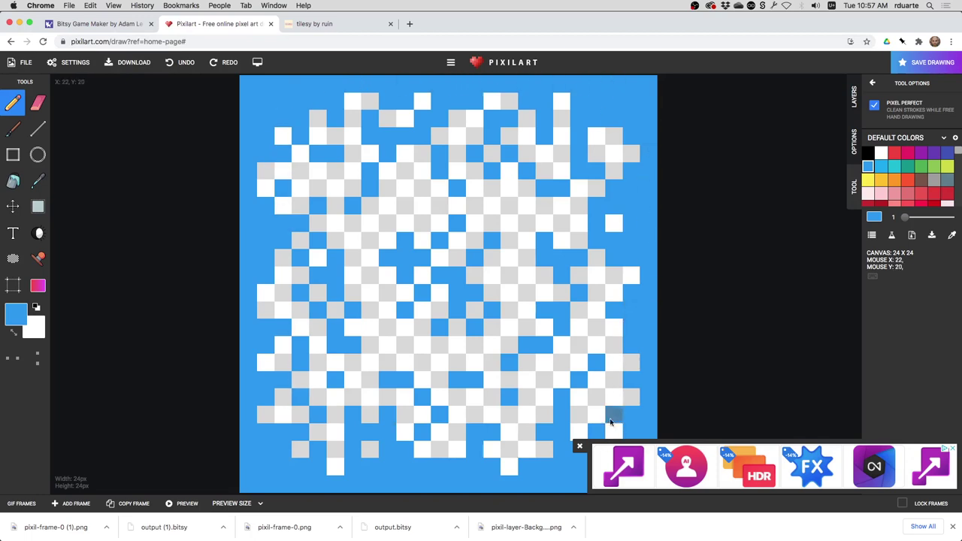
{"action": "left_click", "coordinate": [116, 25]}
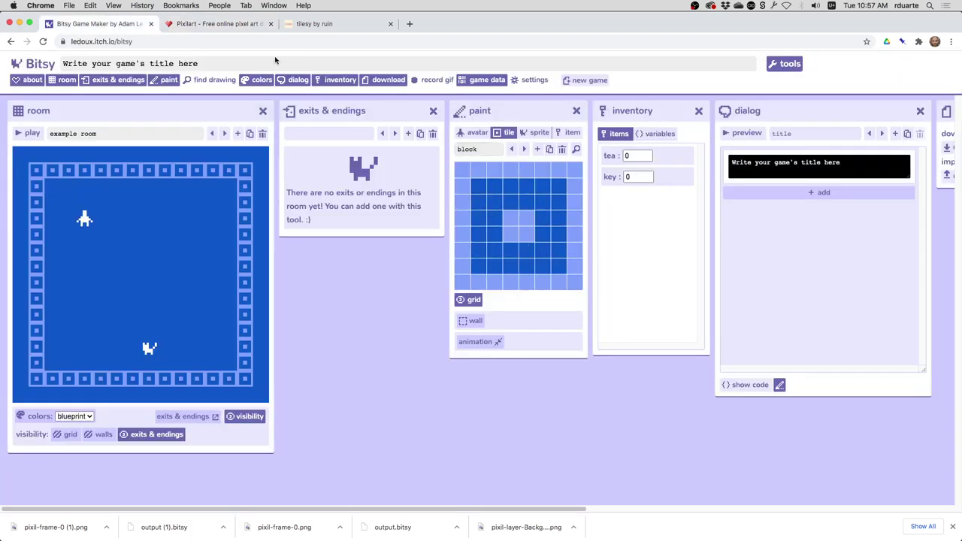
{"action": "left_click", "coordinate": [198, 25]}
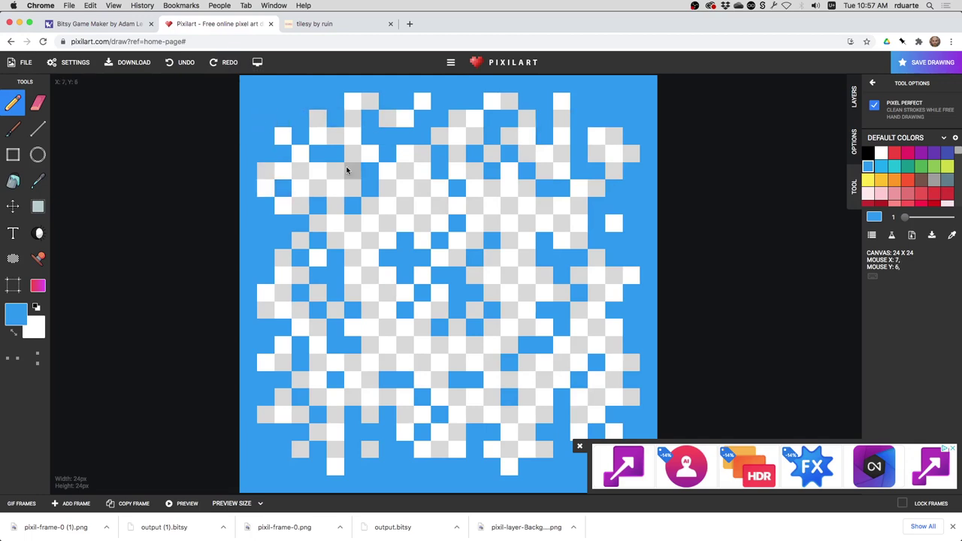
{"action": "left_click", "coordinate": [496, 151]}
Download the Pixilart tile sheet as a PNG named pixil-frame-0 (2).png.
{"action": "left_click", "coordinate": [22, 62]}
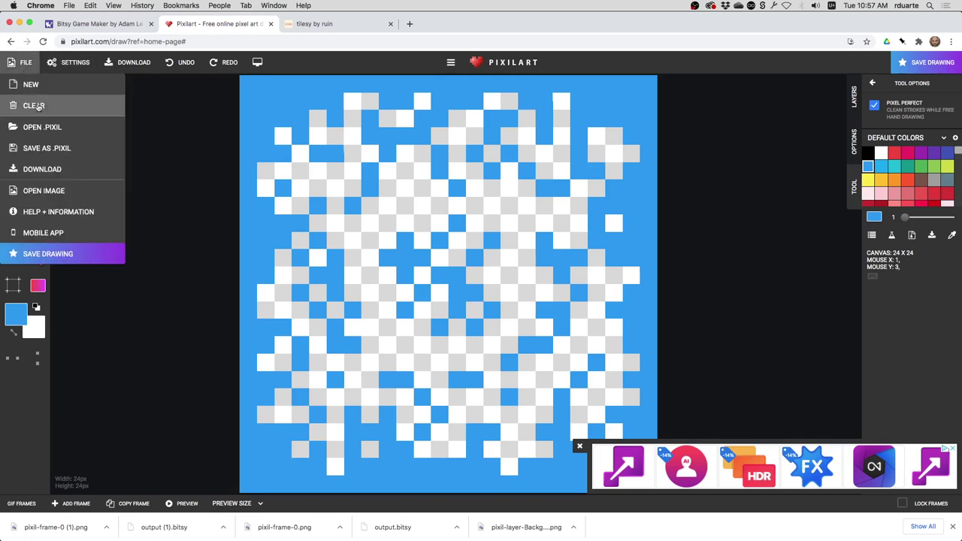
{"action": "left_click", "coordinate": [60, 171]}
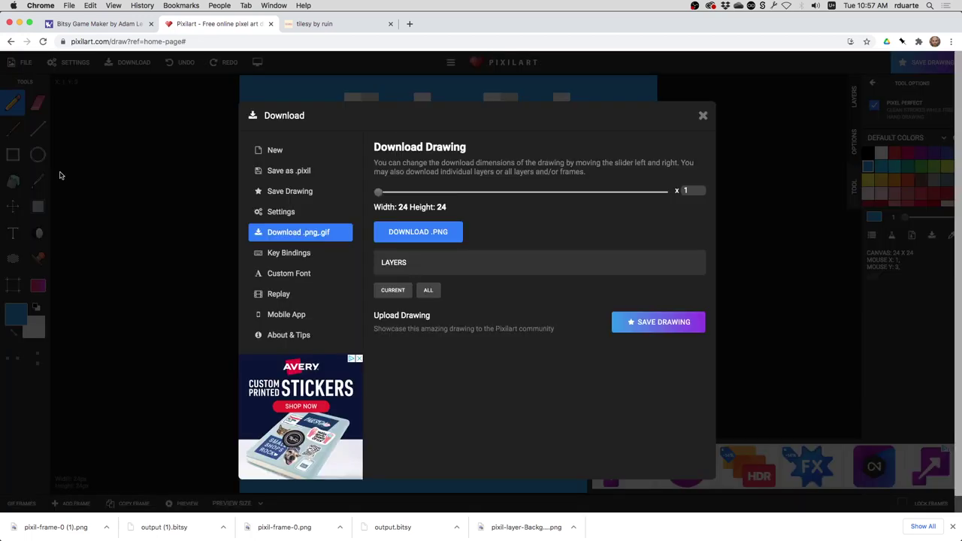
{"action": "left_click", "coordinate": [423, 232]}
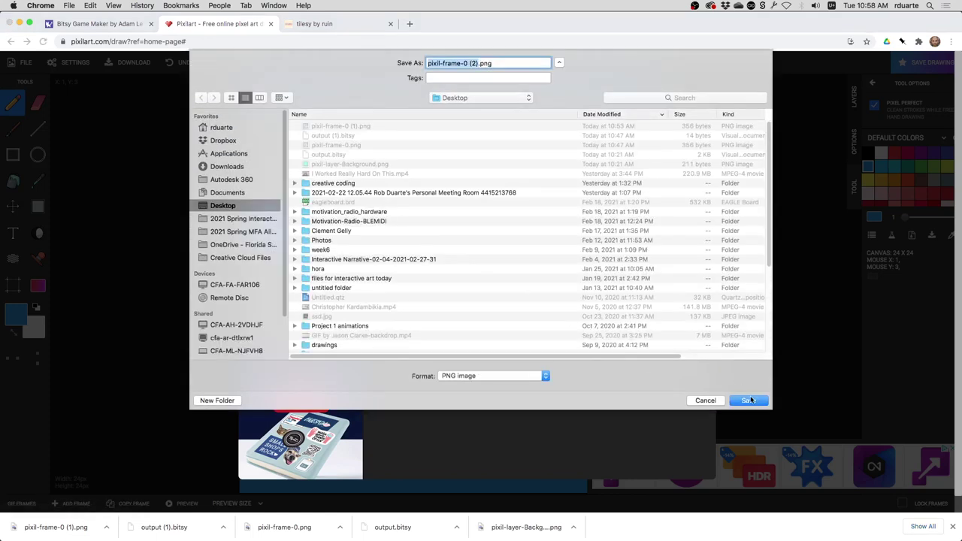
{"action": "left_click", "coordinate": [749, 400]}
Start the Tilesy tool on its itch.io page.
{"action": "left_click", "coordinate": [330, 25]}
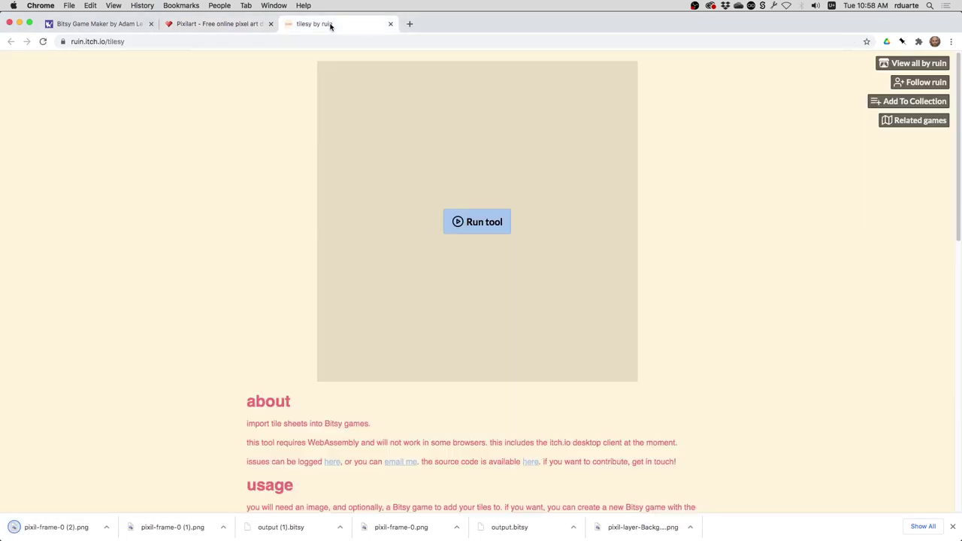
{"action": "left_click", "coordinate": [134, 43]}
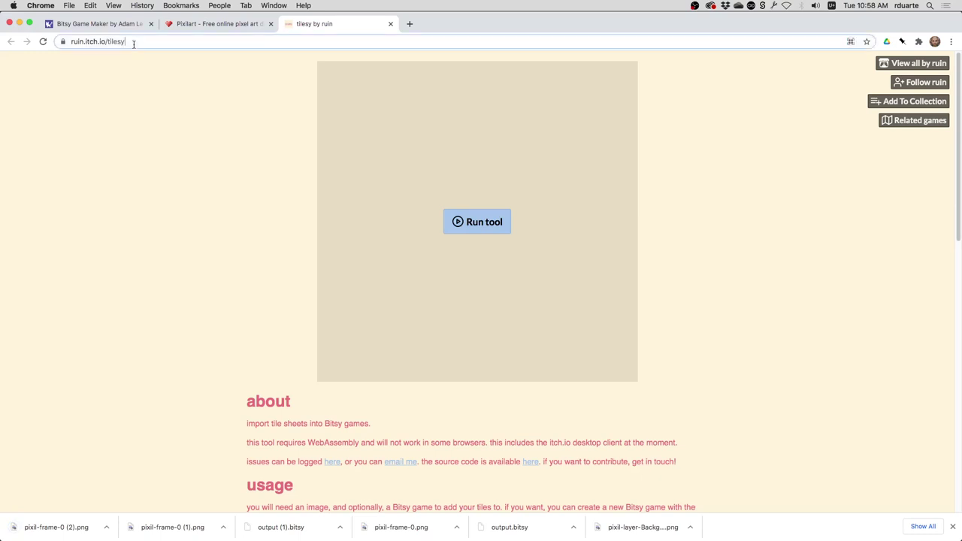
{"action": "key", "text": "super+a"}
{"action": "left_click", "coordinate": [484, 222]}
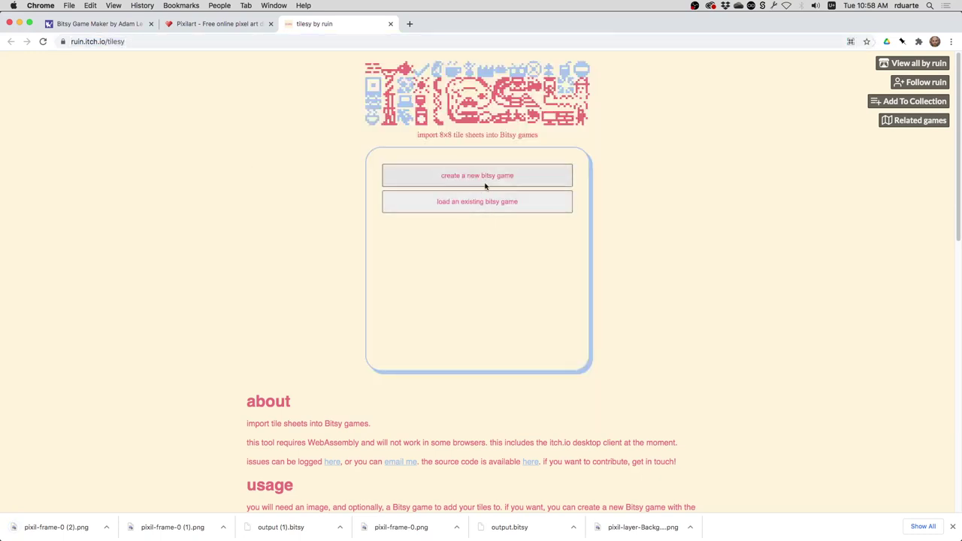
Save Bitsy's game data as write_your_game_s_title_here.bitsy and return to Tilesy.
{"action": "left_click", "coordinate": [102, 27]}
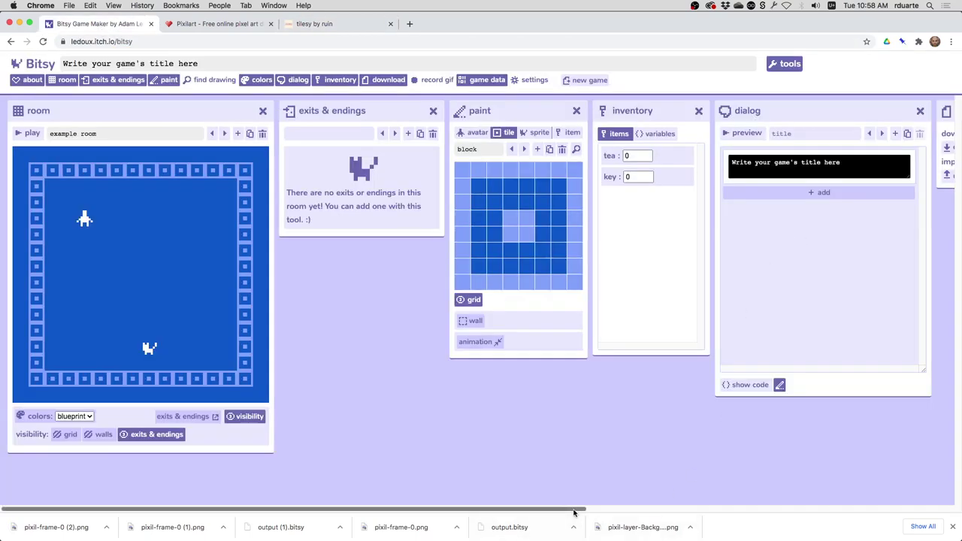
{"action": "left_click", "coordinate": [773, 509]}
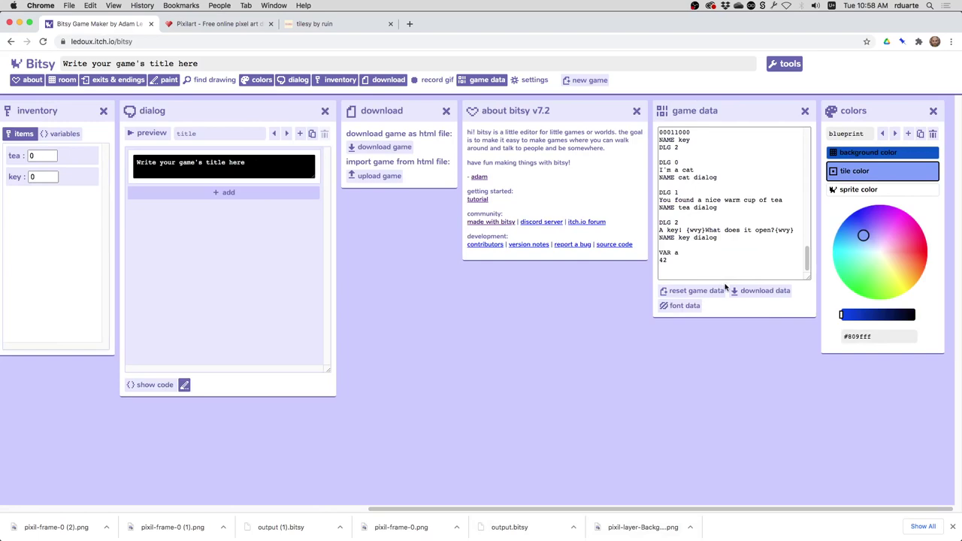
{"action": "left_click", "coordinate": [761, 291]}
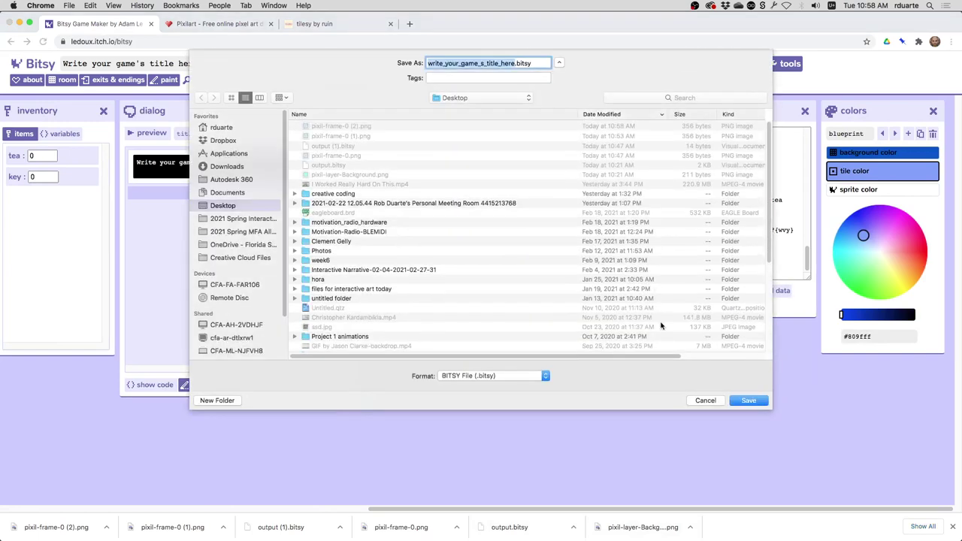
{"action": "left_click", "coordinate": [750, 402]}
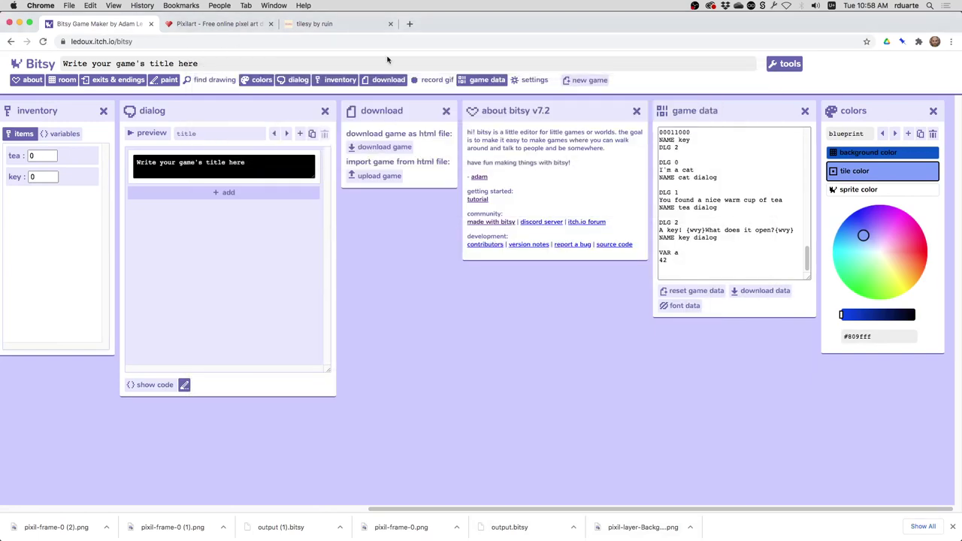
{"action": "left_click", "coordinate": [329, 25]}
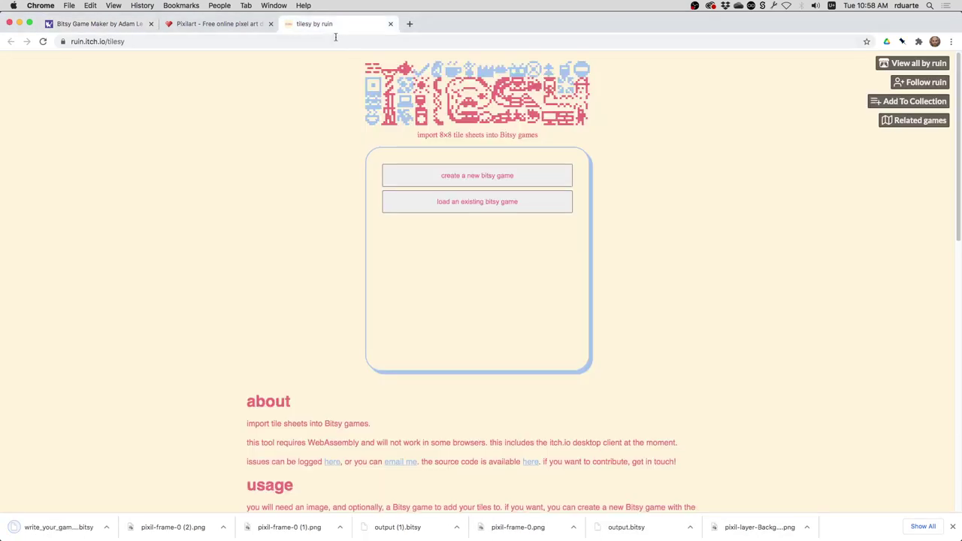
Load write_your_game_s_title_here.bitsy into Tilesy as the existing game.
{"action": "left_click", "coordinate": [492, 202]}
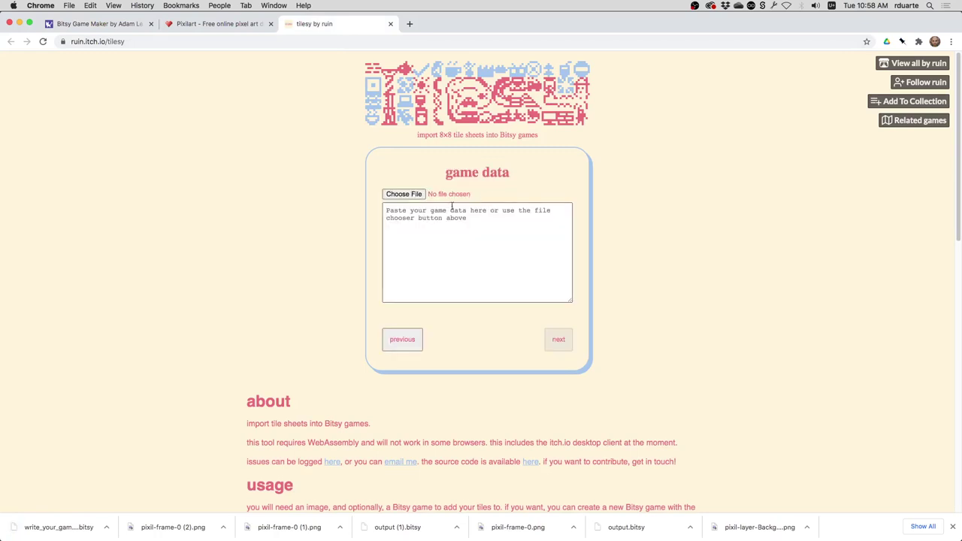
{"action": "left_click", "coordinate": [403, 194]}
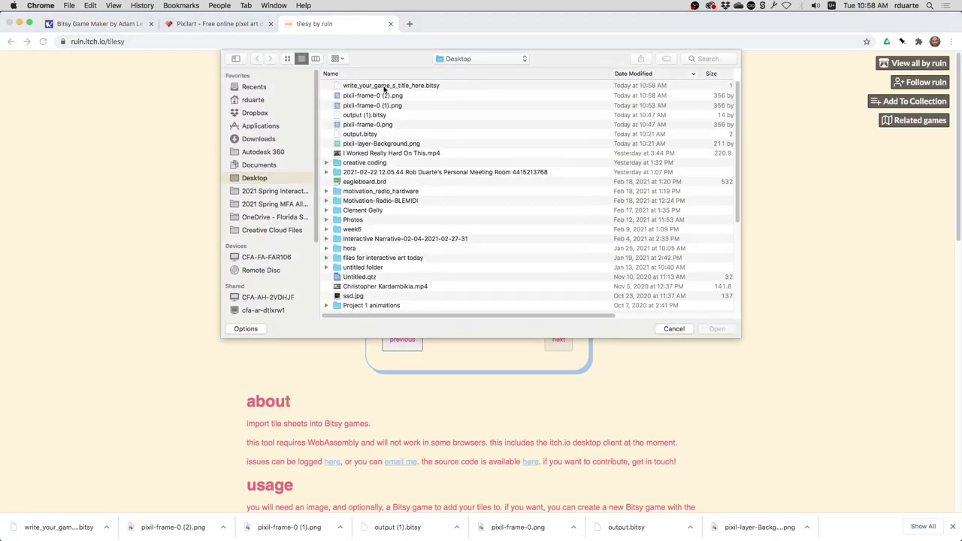
{"action": "double_click", "coordinate": [385, 89]}
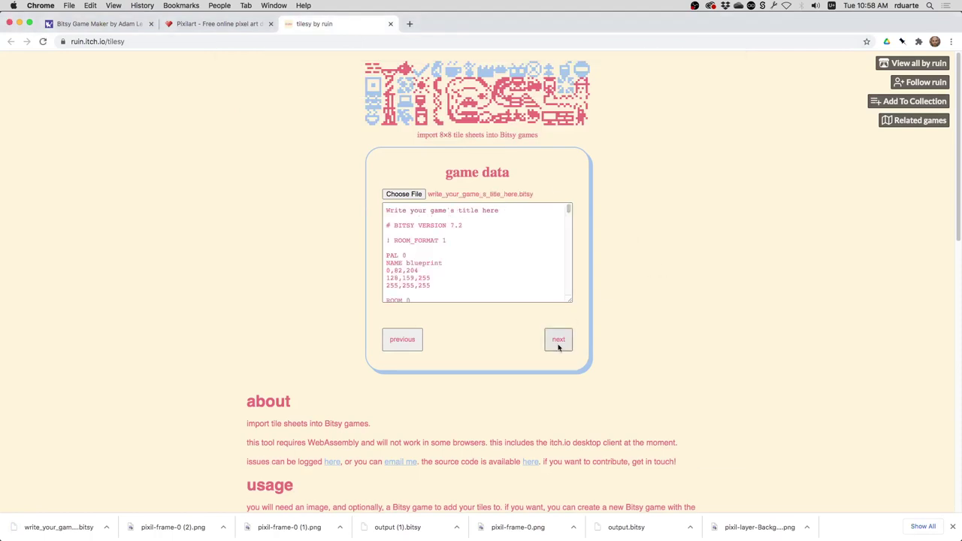
{"action": "left_click", "coordinate": [559, 342]}
Choose pixil-frame-0 (2).png as the tile sheet image.
{"action": "left_click", "coordinate": [403, 196]}
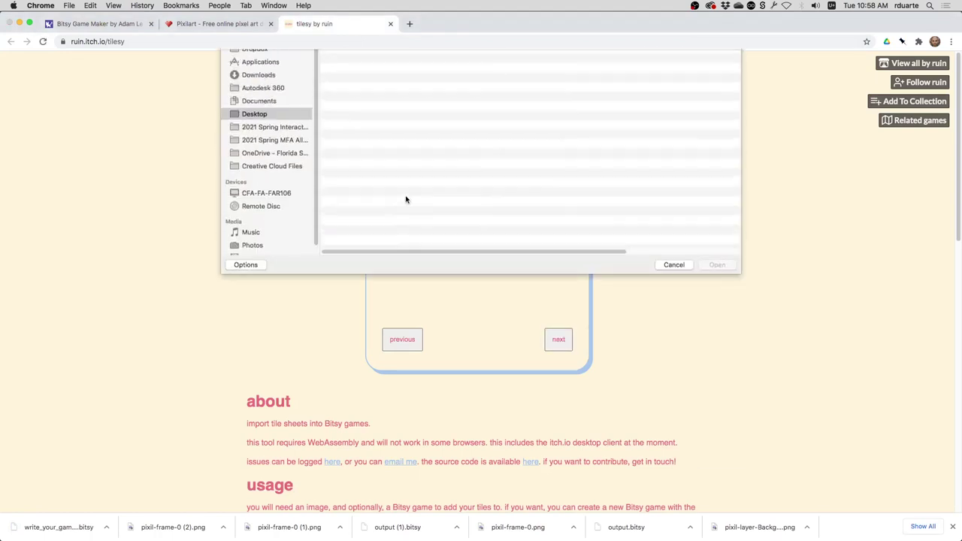
{"action": "left_click", "coordinate": [390, 95]}
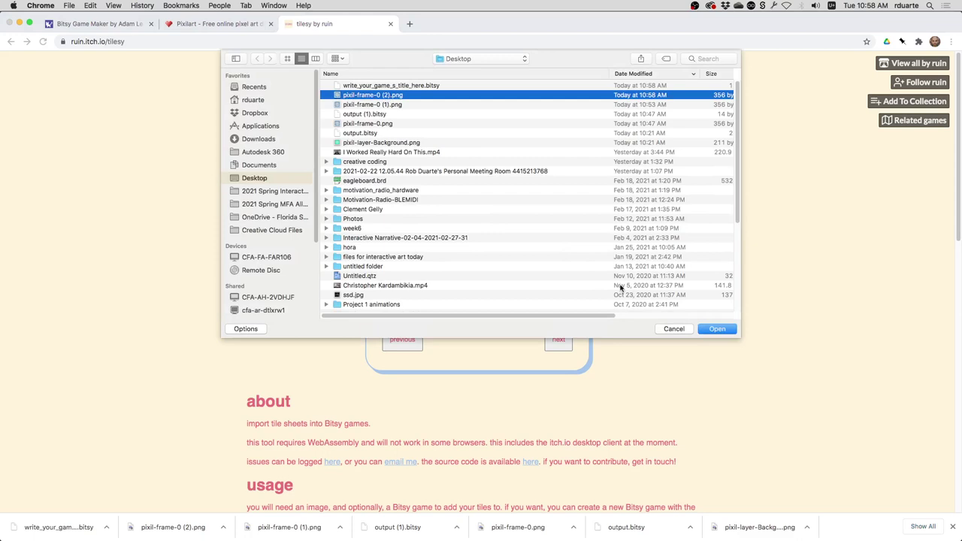
{"action": "left_click", "coordinate": [725, 330]}
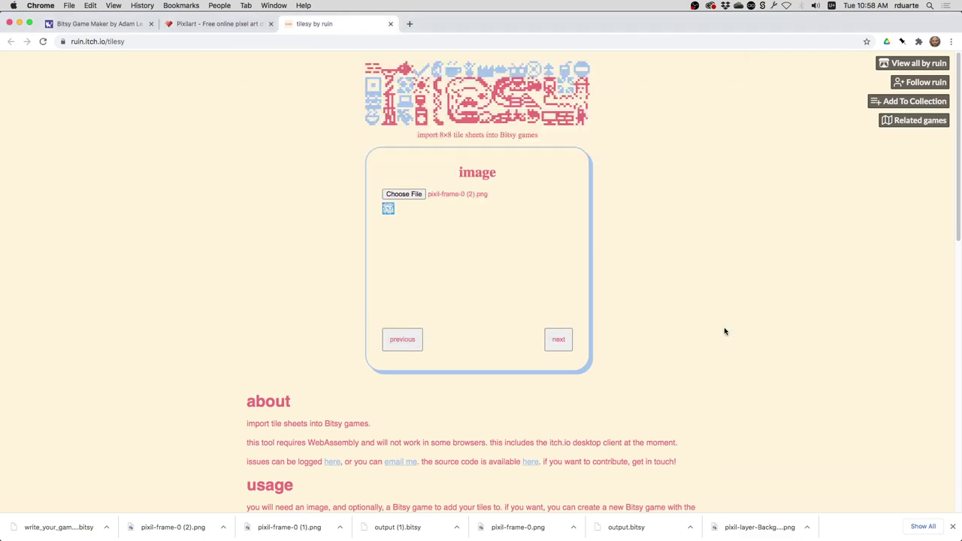
{"action": "left_click", "coordinate": [558, 340]}
Name the imported tiles 'wall' and select all of the generated game text.
{"action": "left_click", "coordinate": [421, 205]}
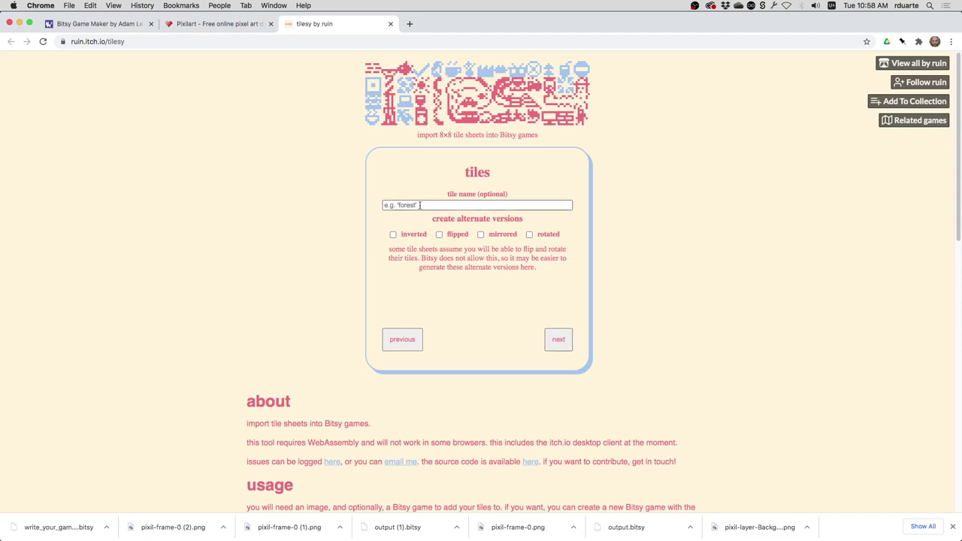
{"action": "type", "text": "wall"}
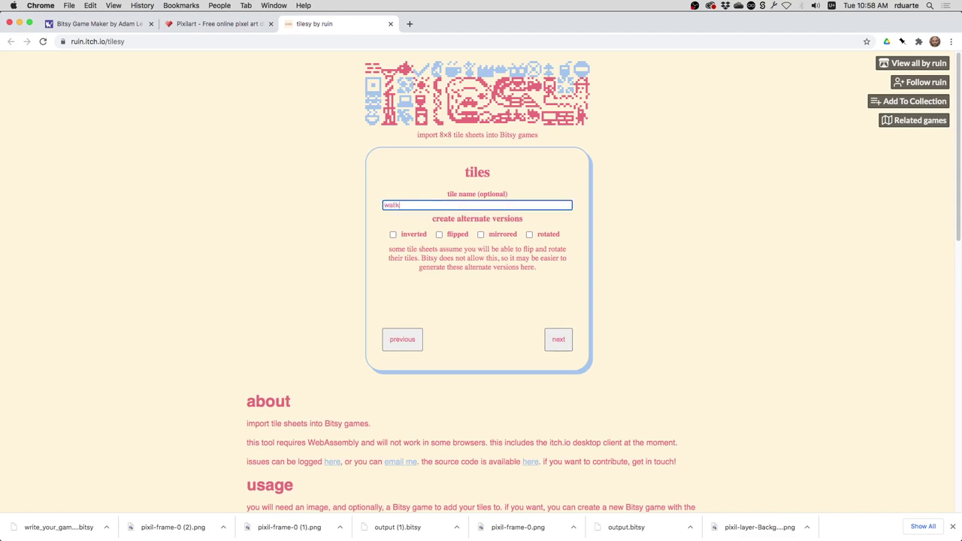
{"action": "left_click", "coordinate": [558, 340]}
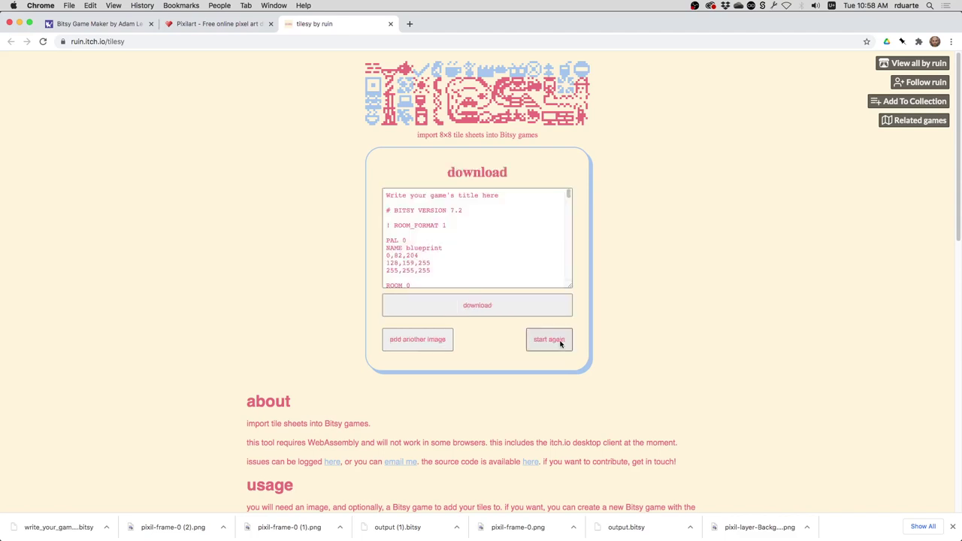
{"action": "left_click", "coordinate": [457, 243]}
{"action": "key", "text": "super+a"}
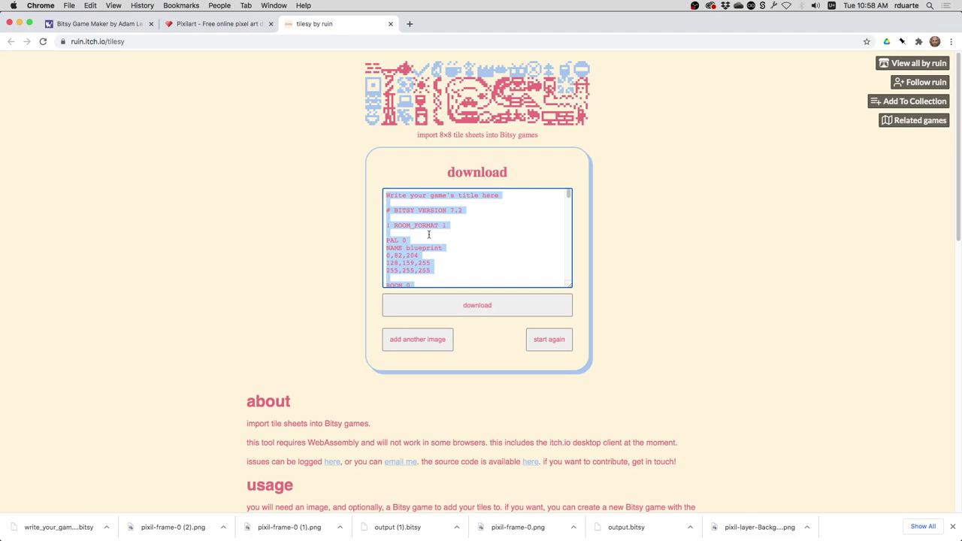
Replace all of Bitsy's game data with the Tilesy output.
{"action": "left_click", "coordinate": [105, 24]}
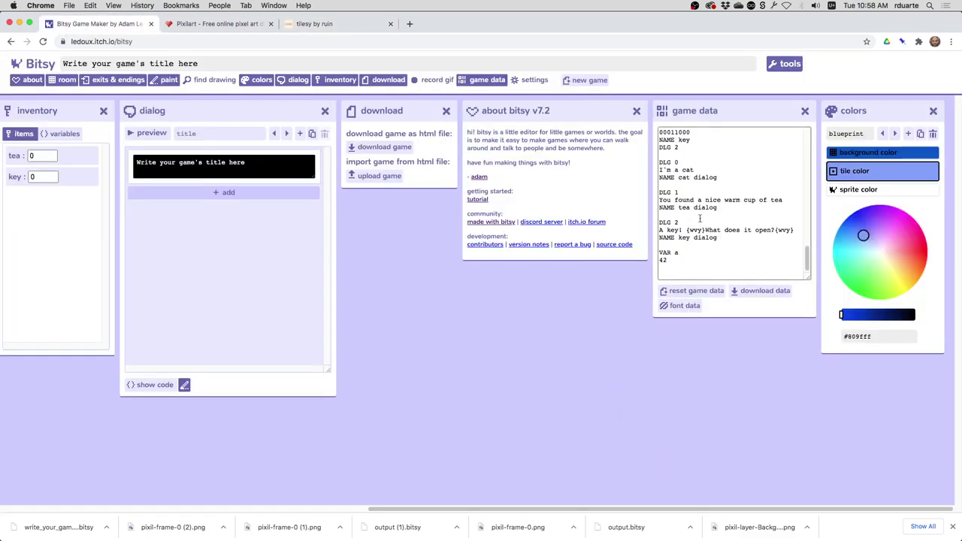
{"action": "left_click", "coordinate": [700, 217]}
{"action": "key", "text": "super+a"}
{"action": "key", "text": "super+v"}
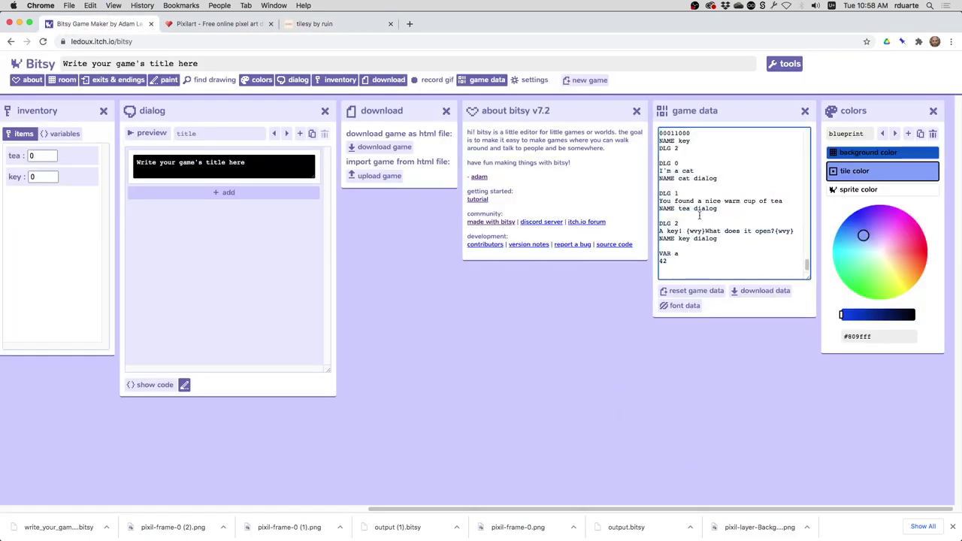
{"action": "left_click_drag", "start_coordinate": [429, 509], "coordinate": [64, 511]}
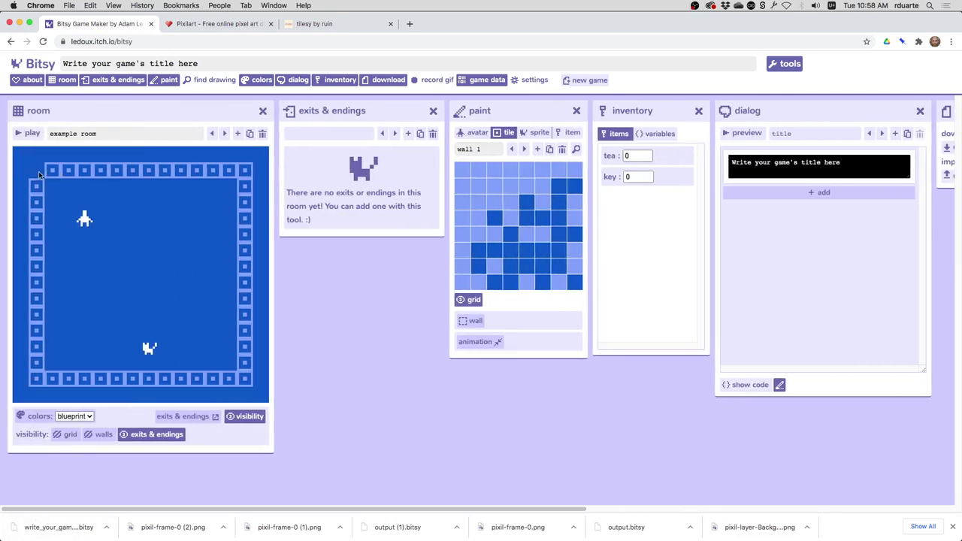
Paint wall 2 down the room's left side and wall 4 along the top-left wall.
{"action": "left_click", "coordinate": [524, 149]}
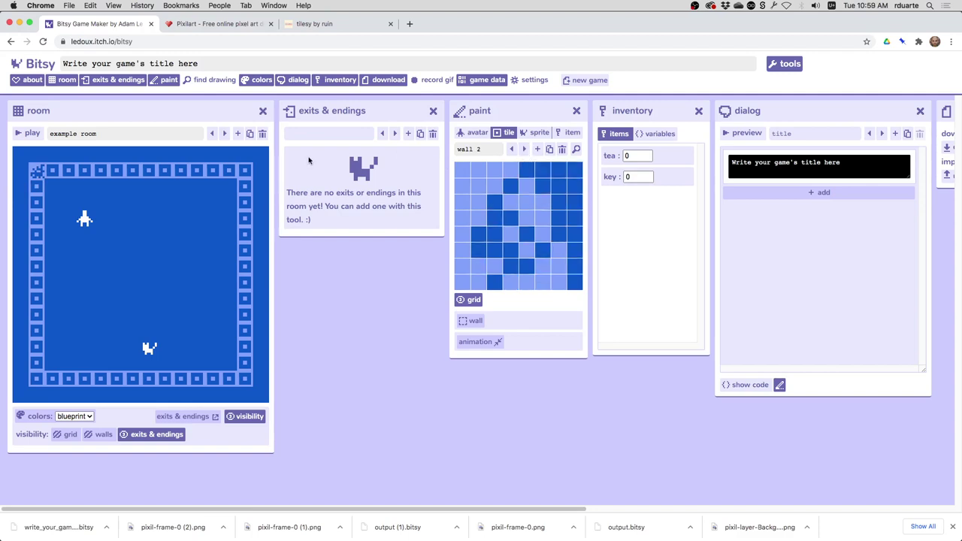
{"action": "left_click_drag", "start_coordinate": [35, 186], "coordinate": [36, 219]}
{"action": "left_click", "coordinate": [524, 151]}
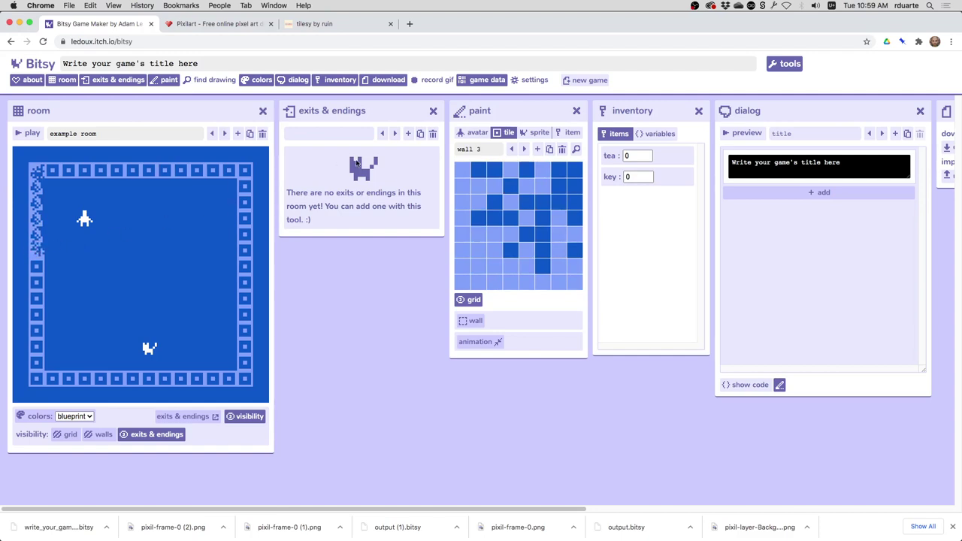
{"action": "left_click", "coordinate": [524, 151]}
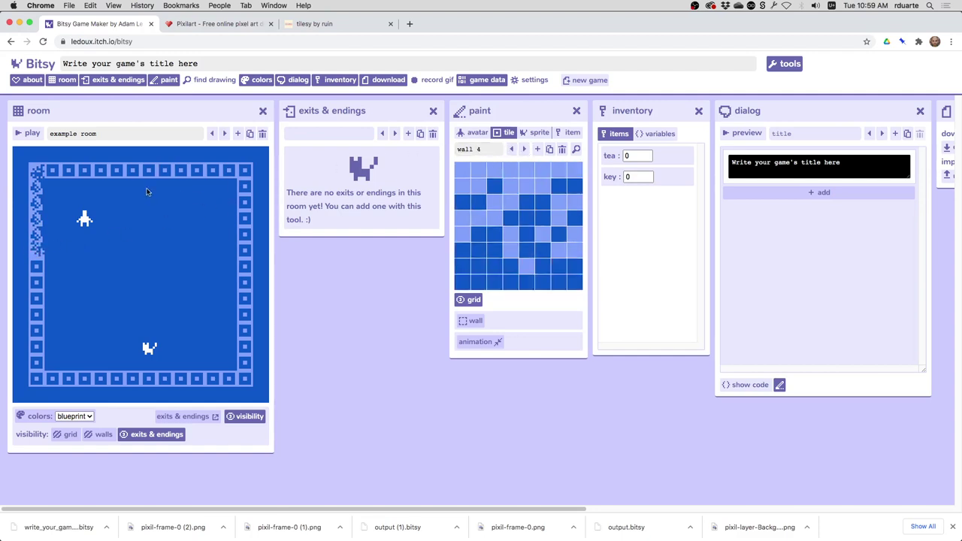
{"action": "left_click_drag", "start_coordinate": [56, 174], "coordinate": [130, 172]}
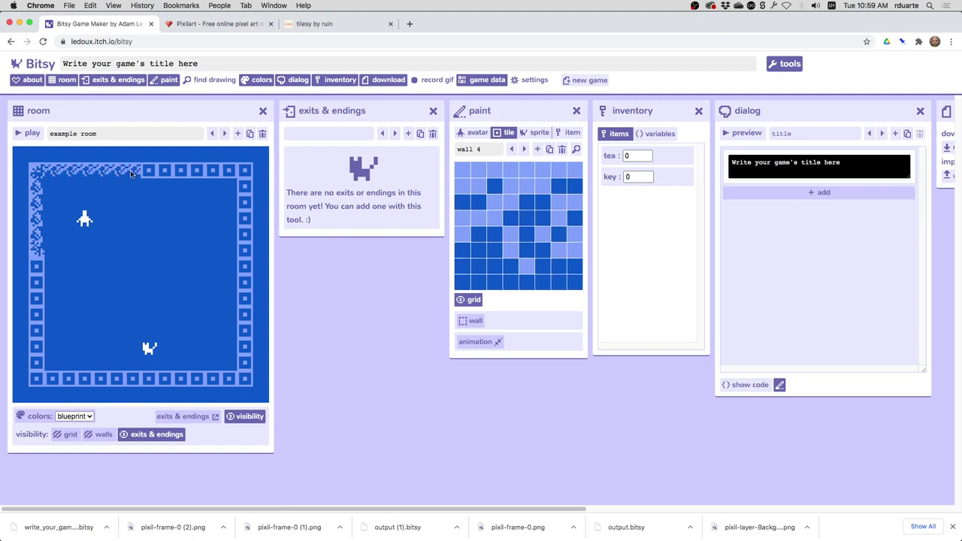
Place a wall 5 tile and paint a wall 6 row below the avatar.
{"action": "left_click", "coordinate": [525, 149]}
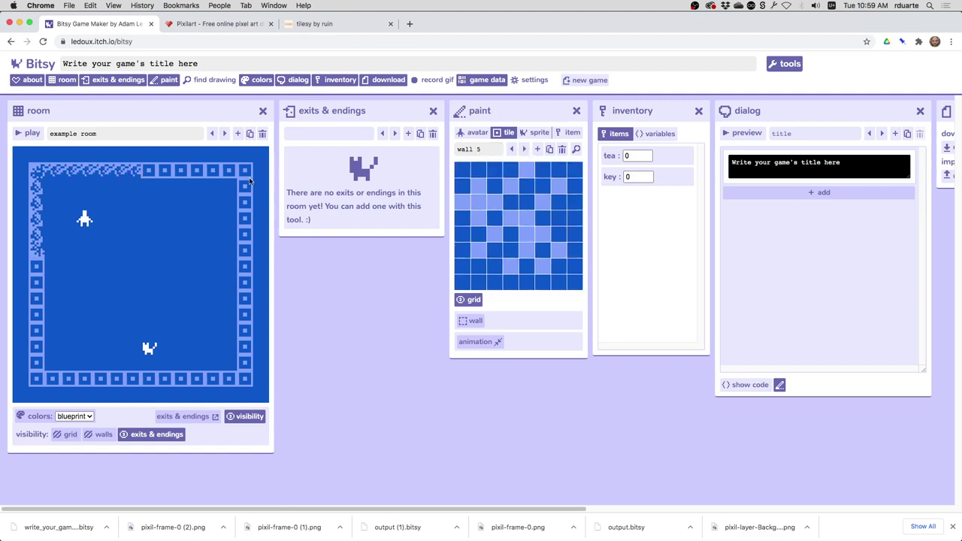
{"action": "left_click", "coordinate": [115, 217]}
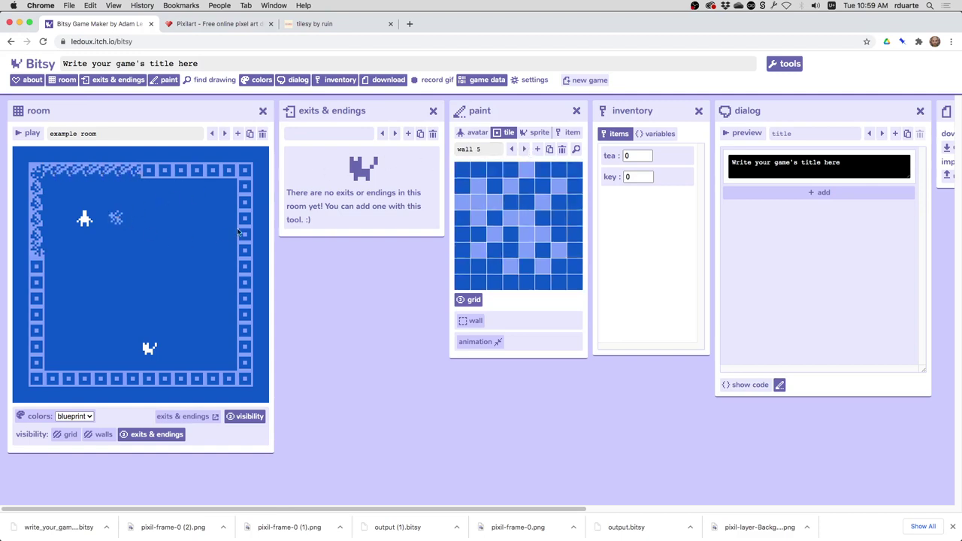
{"action": "left_click", "coordinate": [524, 149]}
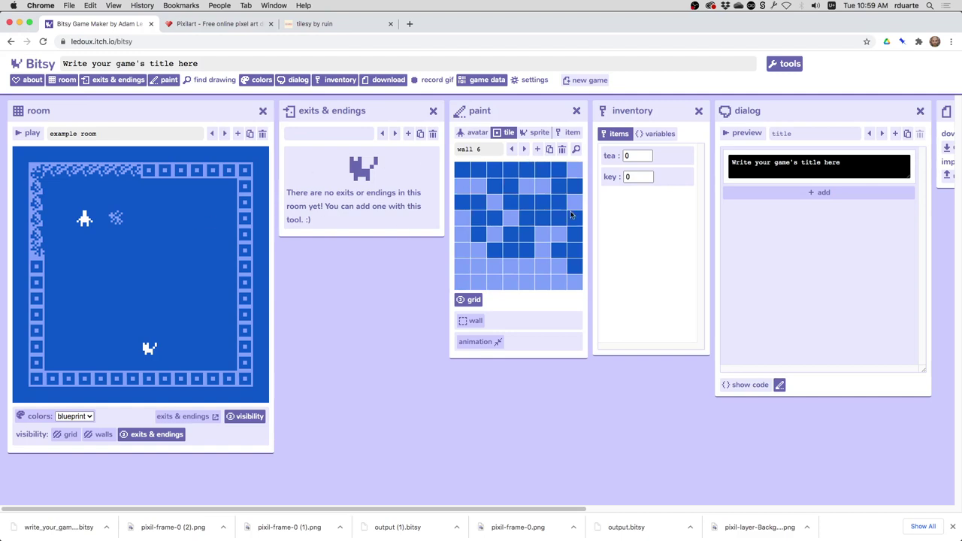
{"action": "mouse_move", "coordinate": [49, 244]}
{"action": "left_mouse_down"}
{"action": "mouse_move", "coordinate": [46, 260]}
{"action": "mouse_move", "coordinate": [130, 254]}
{"action": "left_mouse_up"}
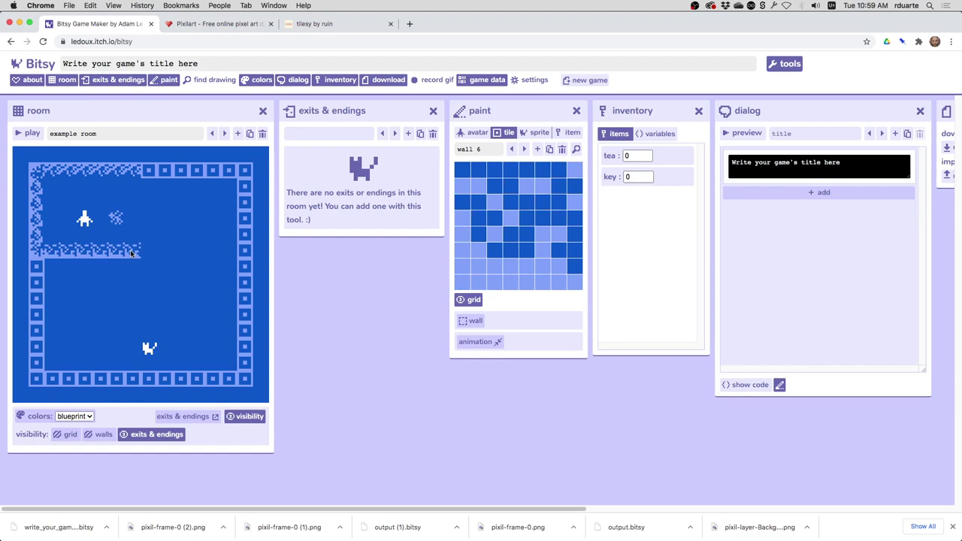
Add a wall 7 tile on top and wall 8 down the enclosure's right side.
{"action": "left_click", "coordinate": [523, 149]}
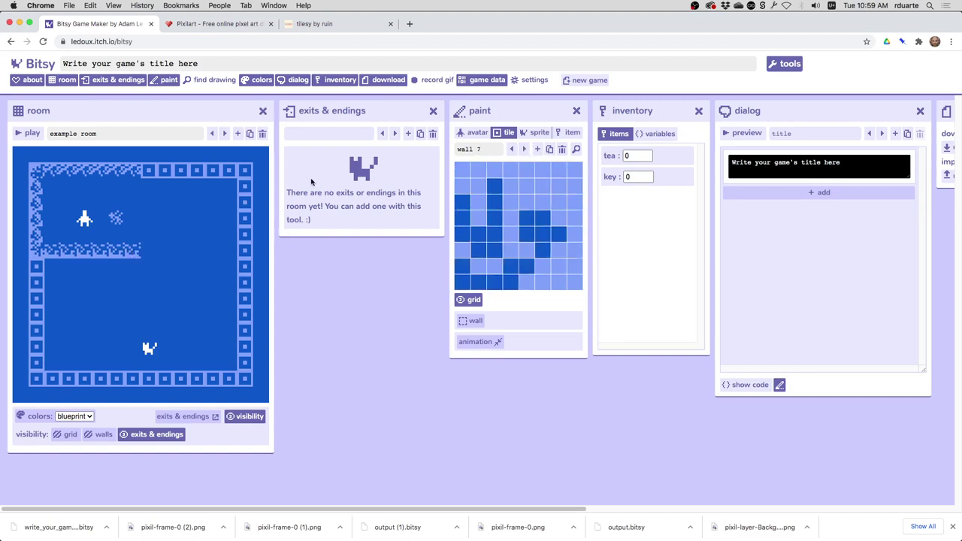
{"action": "left_click", "coordinate": [152, 173]}
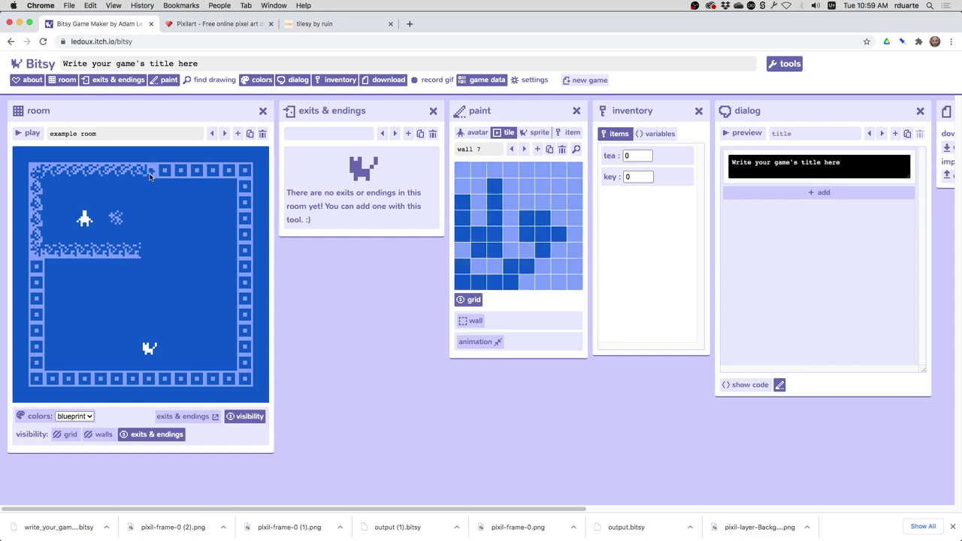
{"action": "left_click", "coordinate": [525, 149]}
{"action": "left_click_drag", "start_coordinate": [146, 194], "coordinate": [148, 231]}
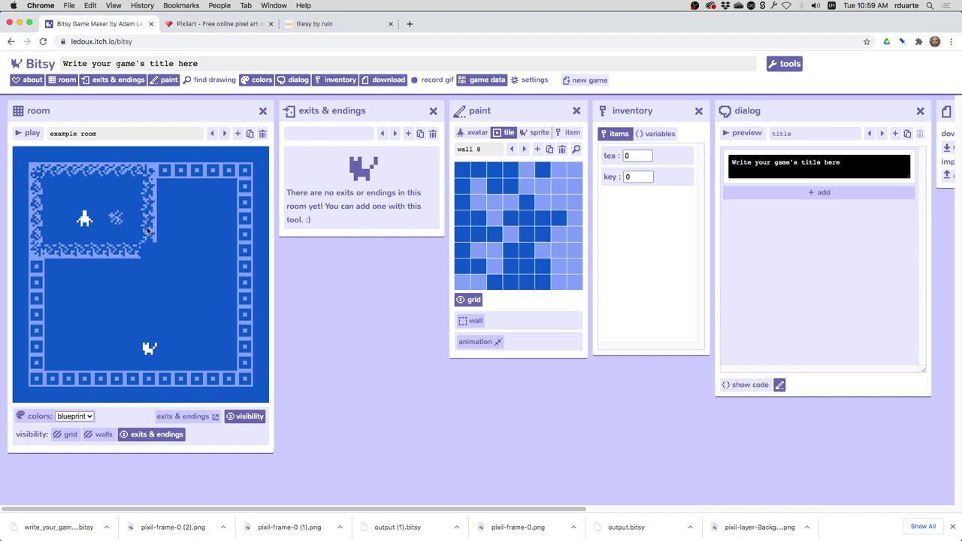
{"action": "left_click", "coordinate": [525, 149]}
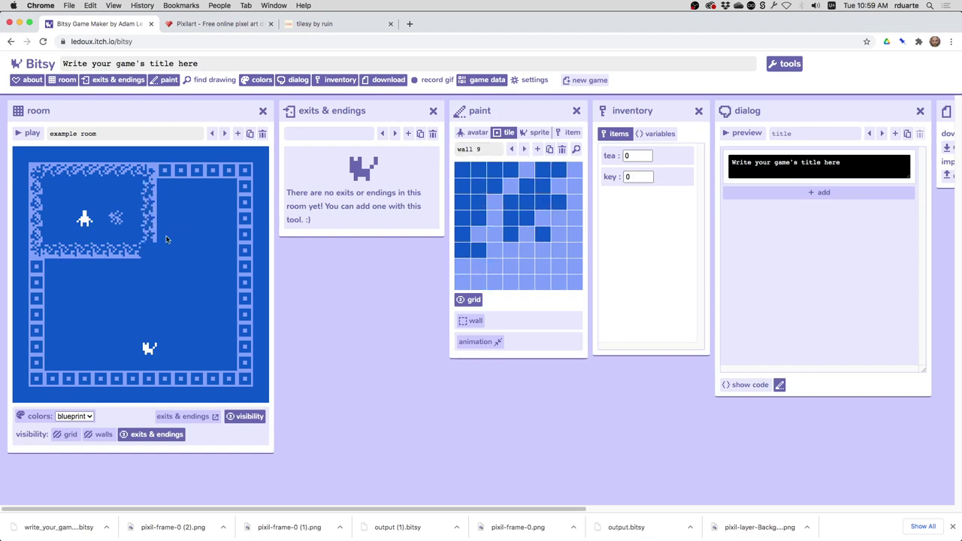
{"action": "left_click", "coordinate": [524, 149]}
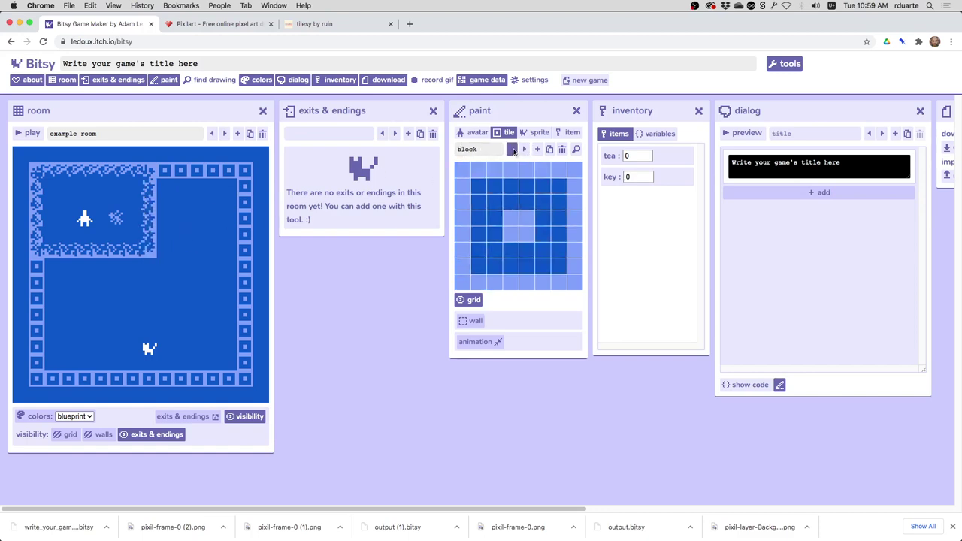
{"action": "left_click", "coordinate": [512, 150]}
{"action": "left_click", "coordinate": [513, 149]}
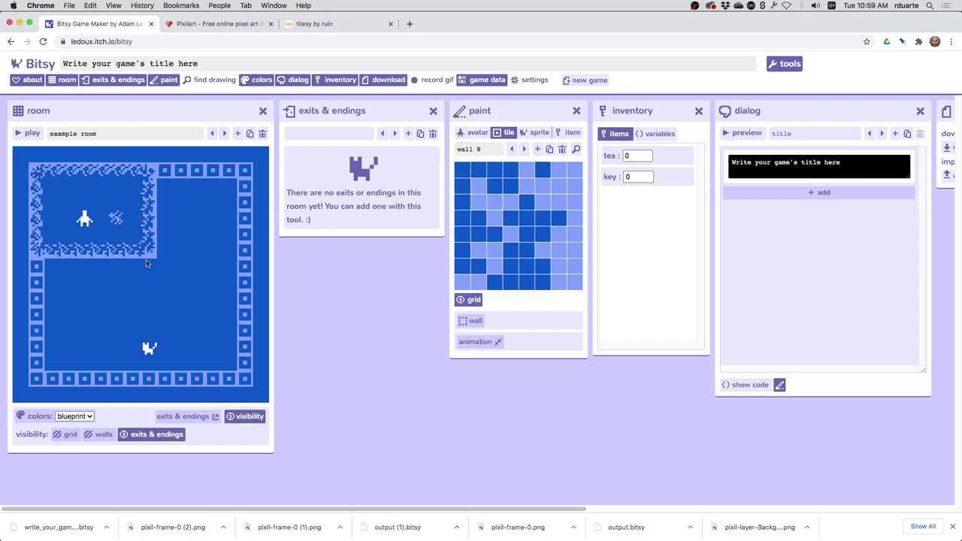
Erase the leftover original border walls and darken one pixel in the wall 4 tile.
{"action": "mouse_move", "coordinate": [164, 172]}
{"action": "left_mouse_down"}
{"action": "mouse_move", "coordinate": [225, 171]}
{"action": "mouse_move", "coordinate": [245, 256]}
{"action": "mouse_move", "coordinate": [244, 188]}
{"action": "mouse_move", "coordinate": [233, 387]}
{"action": "mouse_move", "coordinate": [64, 378]}
{"action": "mouse_move", "coordinate": [34, 331]}
{"action": "mouse_move", "coordinate": [38, 274]}
{"action": "left_mouse_up"}
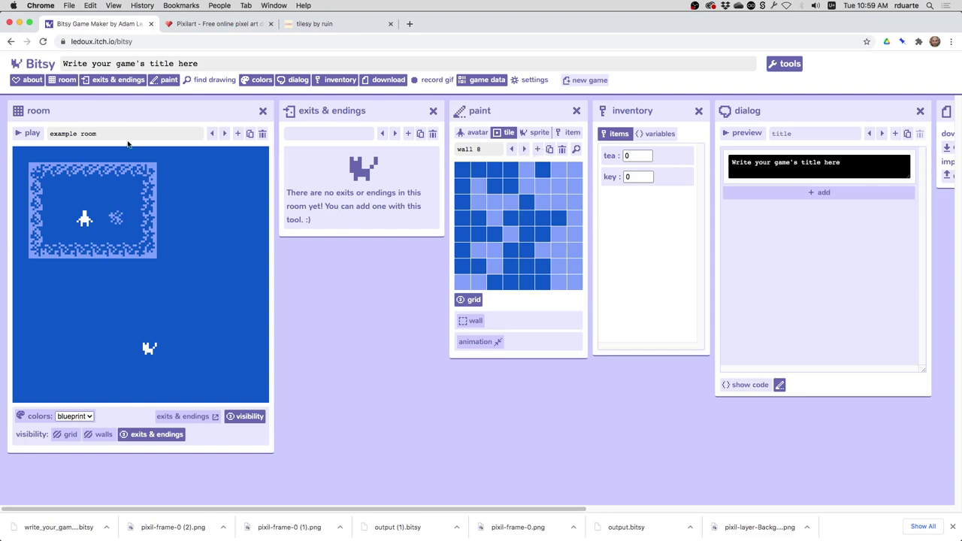
{"action": "left_click", "coordinate": [511, 148]}
{"action": "left_click", "coordinate": [511, 149]}
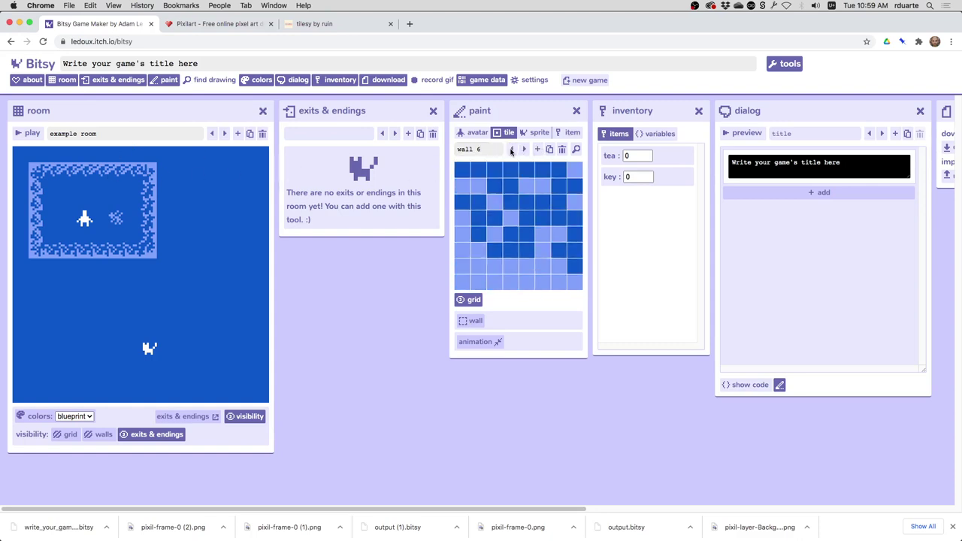
{"action": "left_click", "coordinate": [512, 149]}
{"action": "left_click", "coordinate": [511, 148]}
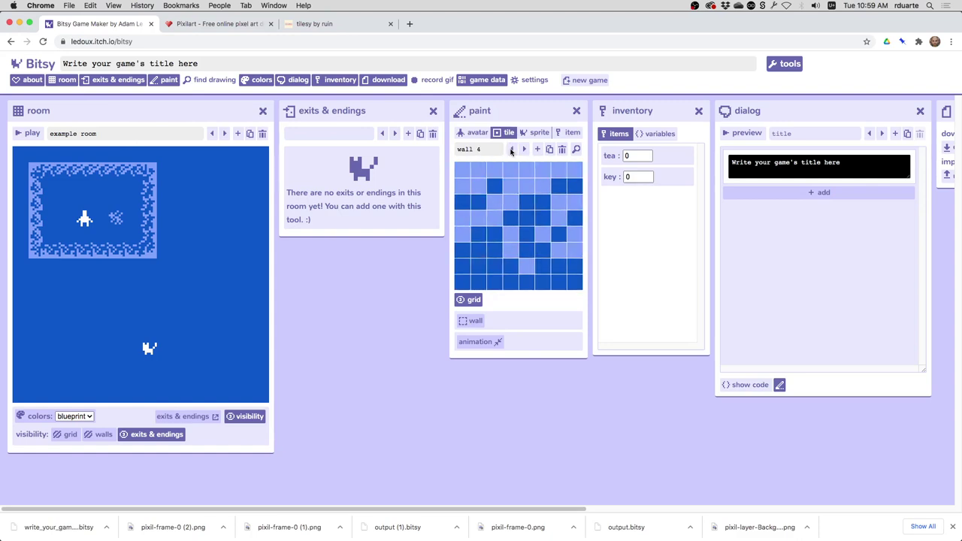
{"action": "left_click", "coordinate": [530, 273]}
{"action": "left_click", "coordinate": [514, 149]}
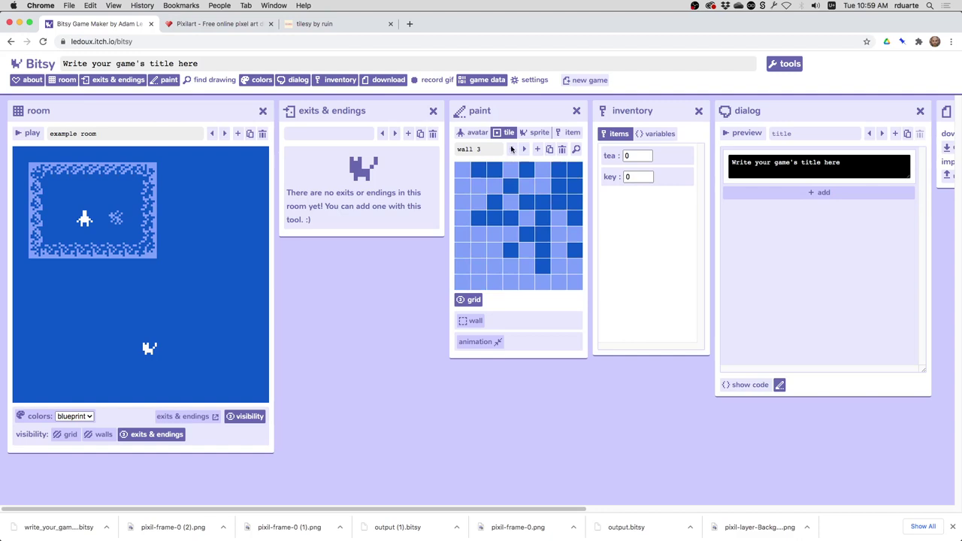
{"action": "left_click", "coordinate": [511, 149]}
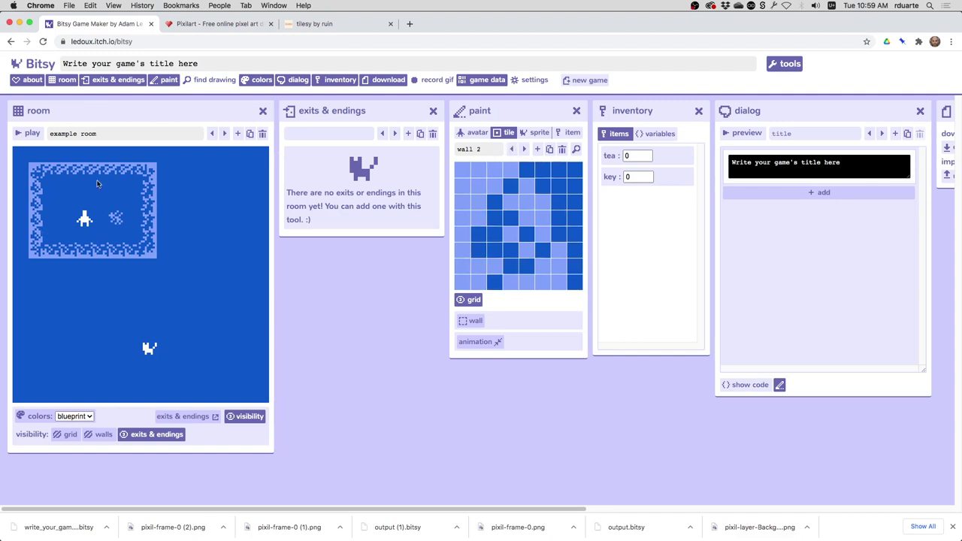